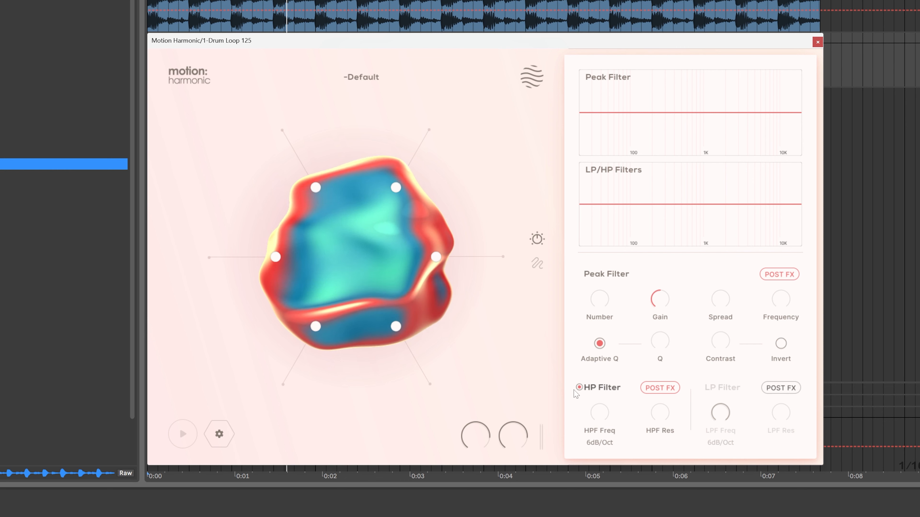
Step: Hide the effect visualizers and map the Bitcrush Sample Rate and Bit Depth to the hexagon's upper-right node
mouse_move(664, 204)
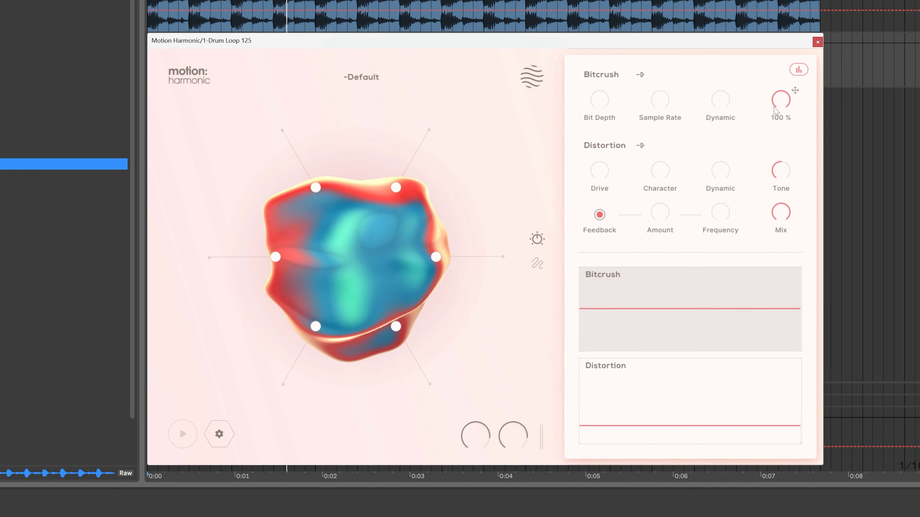
left_click(799, 70)
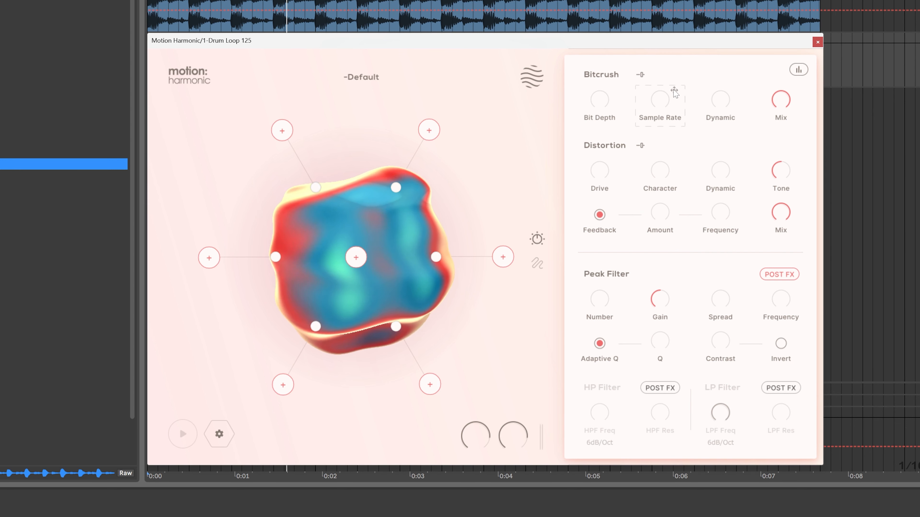
left_click_drag(662, 98, 455, 137)
left_click_drag(600, 99, 431, 131)
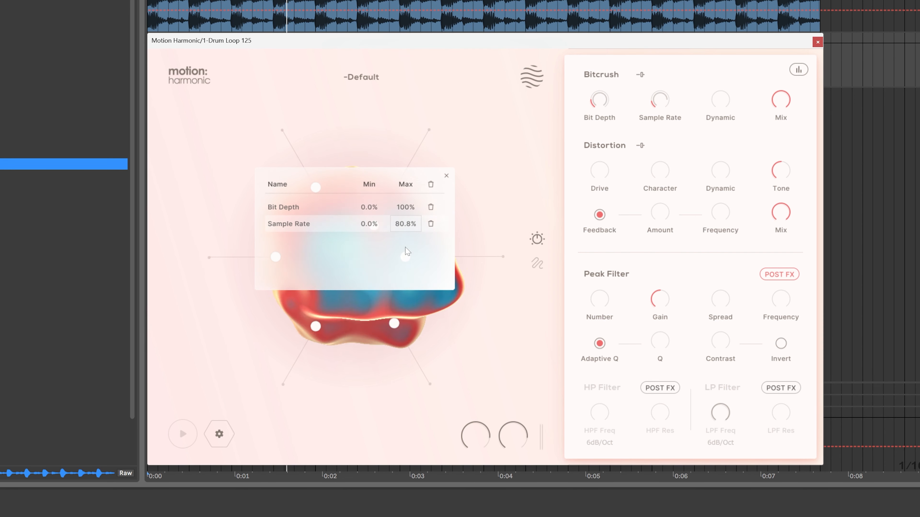
Step: Set the maximum of the Sample Rate mapping to 80.4% and sweep the Attract cursor around the upper-right node
left_click_drag(408, 252, 408, 253)
left_click(446, 176)
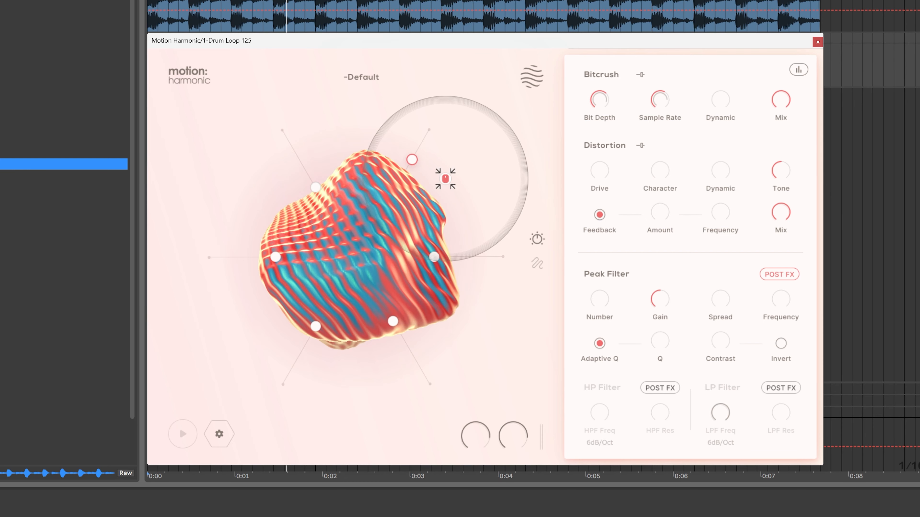
mouse_move(390, 200)
left_mouse_down()
mouse_move(408, 165)
mouse_move(369, 230)
mouse_move(397, 183)
mouse_move(400, 192)
left_mouse_up()
Step: Map the Distortion Drive to the hexagon's right node and move the Bitcrush Bit Depth mapping to the upper-left node
left_click_drag(613, 161, 507, 252)
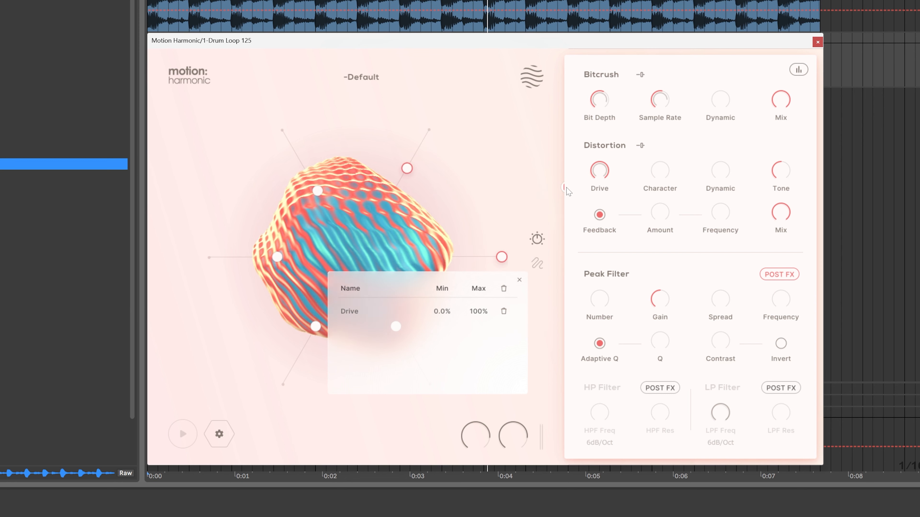
left_click_drag(613, 90, 287, 134)
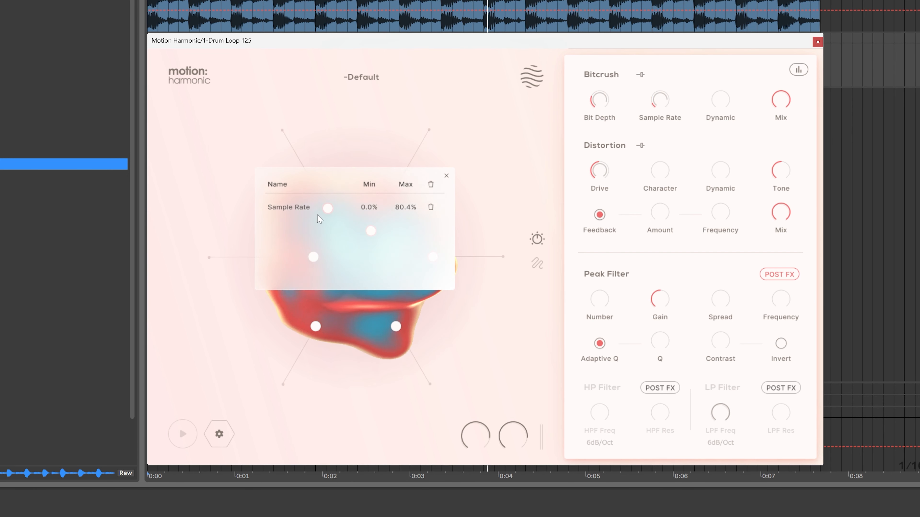
left_click(446, 176)
mouse_move(444, 198)
left_mouse_down()
mouse_move(349, 241)
mouse_move(362, 150)
mouse_move(437, 202)
mouse_move(408, 232)
mouse_move(304, 189)
mouse_move(382, 147)
mouse_move(437, 209)
mouse_move(444, 202)
mouse_move(384, 153)
mouse_move(319, 154)
mouse_move(406, 218)
mouse_move(382, 248)
mouse_move(440, 224)
mouse_move(382, 177)
mouse_move(308, 176)
mouse_move(308, 216)
mouse_move(394, 251)
mouse_move(435, 221)
mouse_move(406, 202)
mouse_move(367, 233)
mouse_move(325, 191)
mouse_move(351, 218)
mouse_move(395, 184)
mouse_move(470, 252)
mouse_move(481, 243)
mouse_move(501, 257)
left_mouse_up()
Step: Set the cursor mode to Select and pull the upper-left, upper-right, right and lower-right nodes in close to the hexagon's centre
left_click(537, 264)
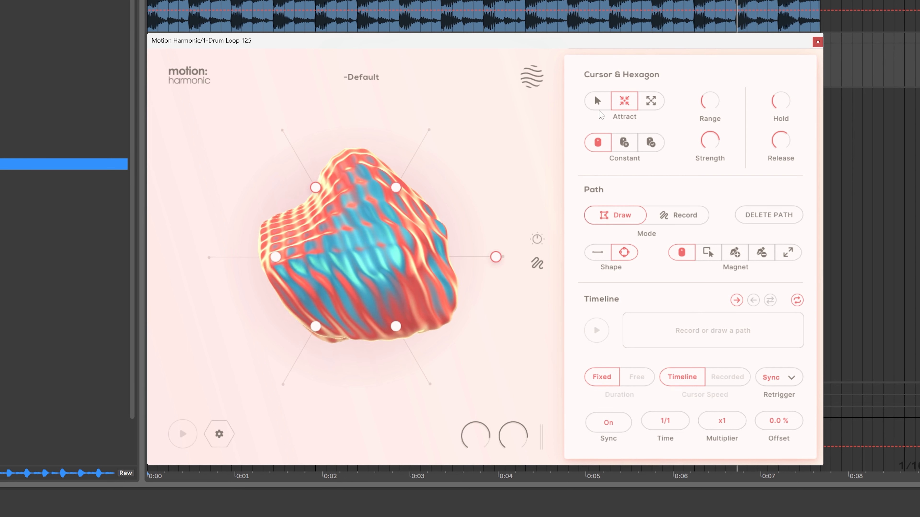
left_click(598, 103)
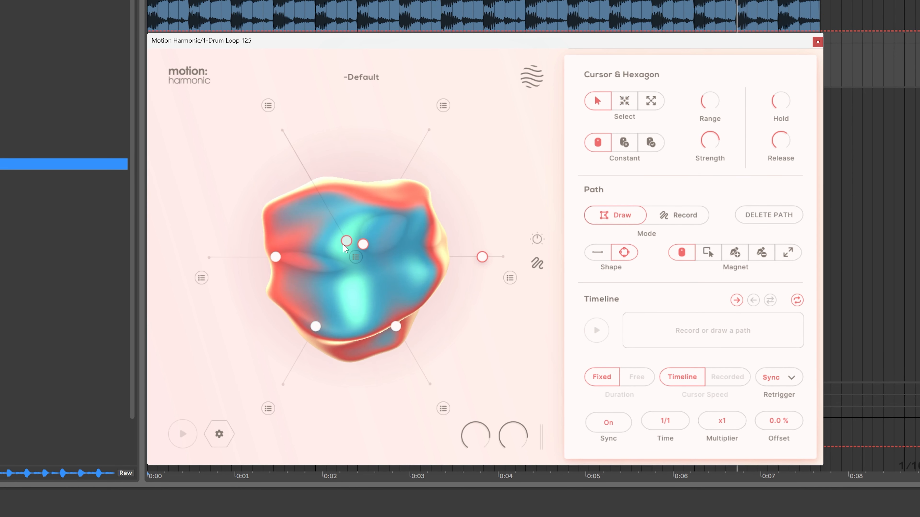
left_click_drag(486, 258, 370, 257)
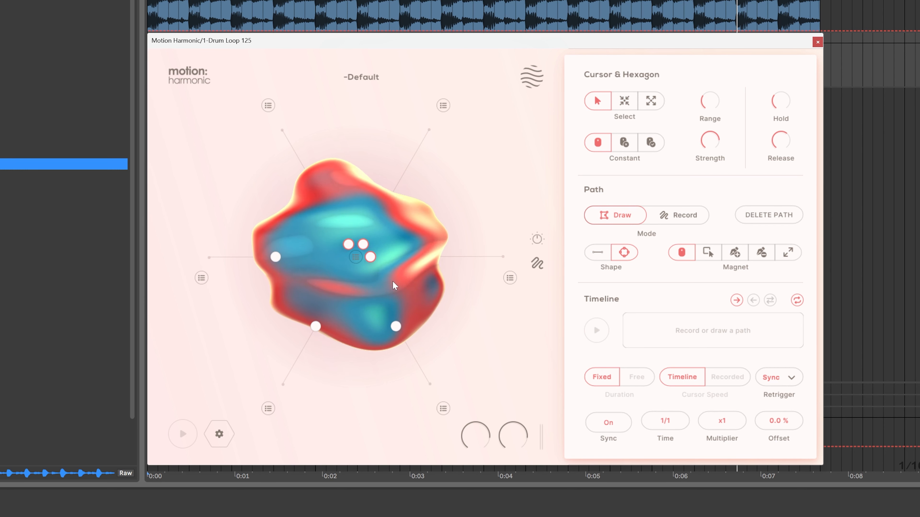
left_click_drag(395, 326, 364, 270)
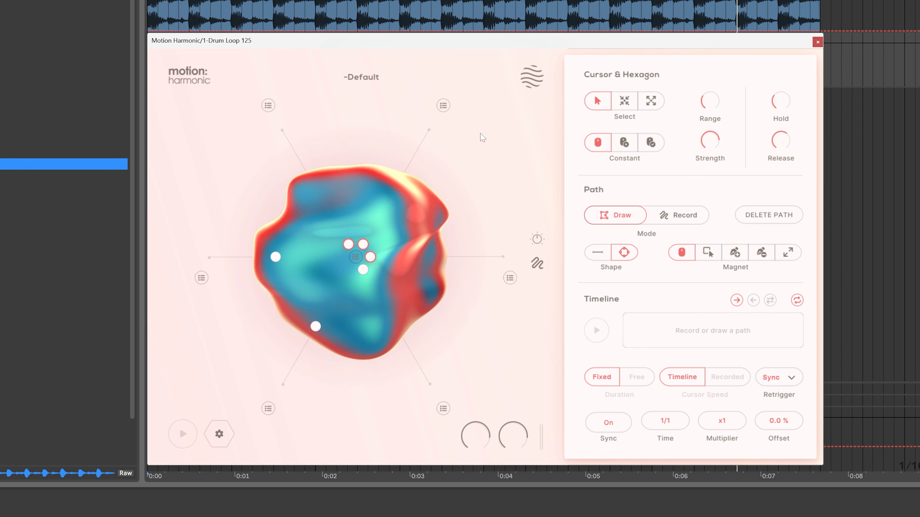
Step: Try the Attract cursor mode, change it to Repel, and check how the mapped Bitcrush and Distortion controls respond
left_click(624, 102)
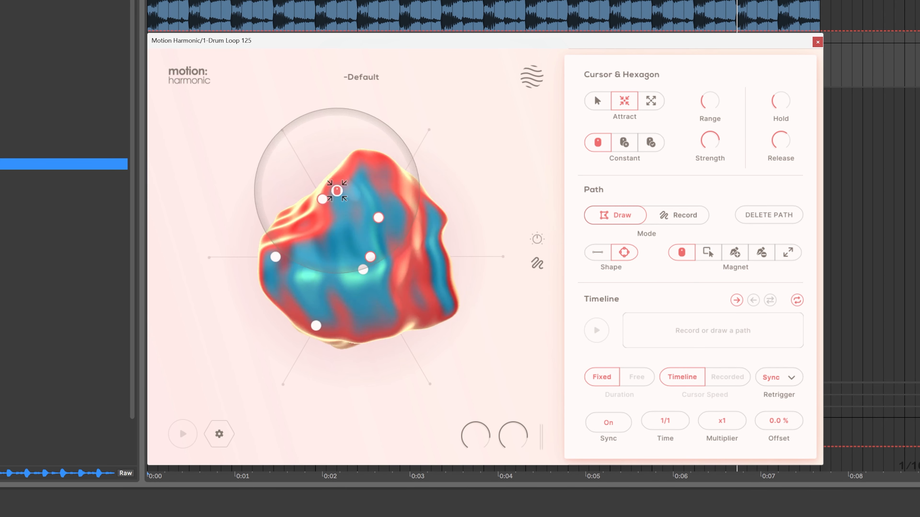
left_click(650, 102)
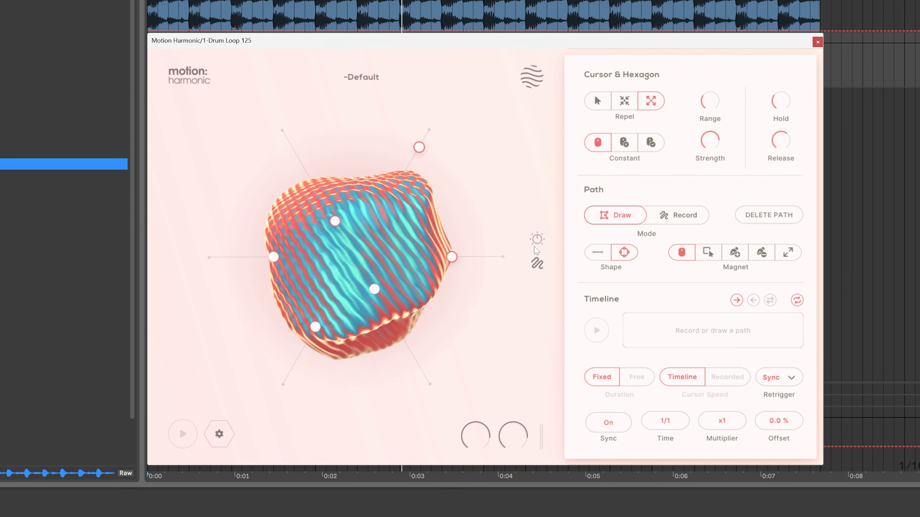
left_click(537, 239)
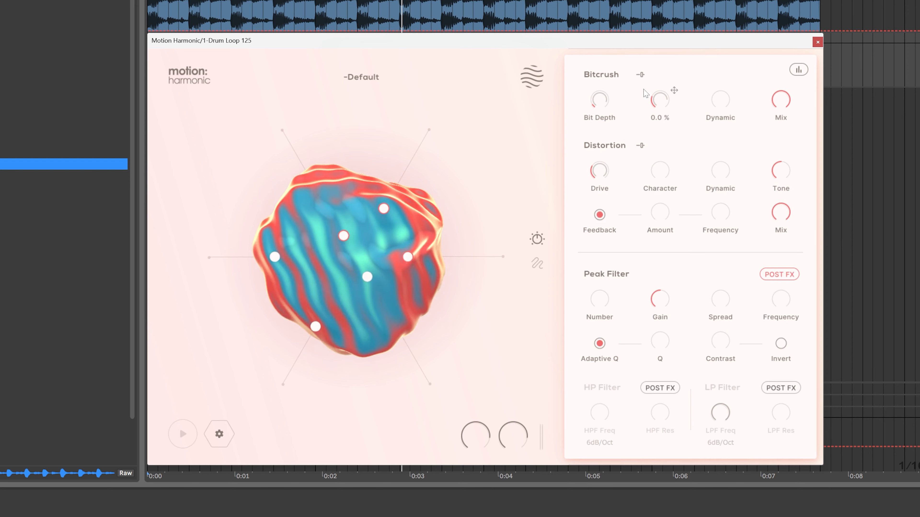
mouse_move(678, 75)
left_click_drag(679, 76, 690, 79)
left_click(537, 264)
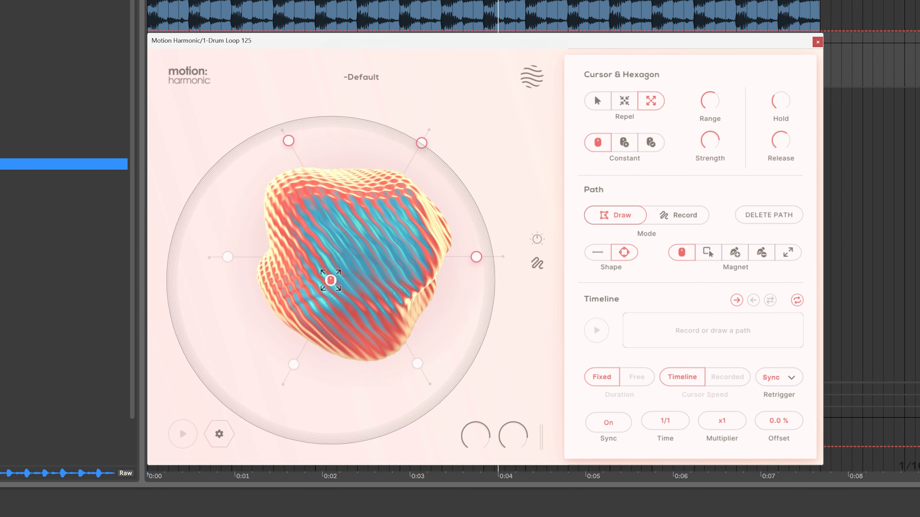
Step: Play the straight-segment path drawn around the hexagon
mouse_move(724, 140)
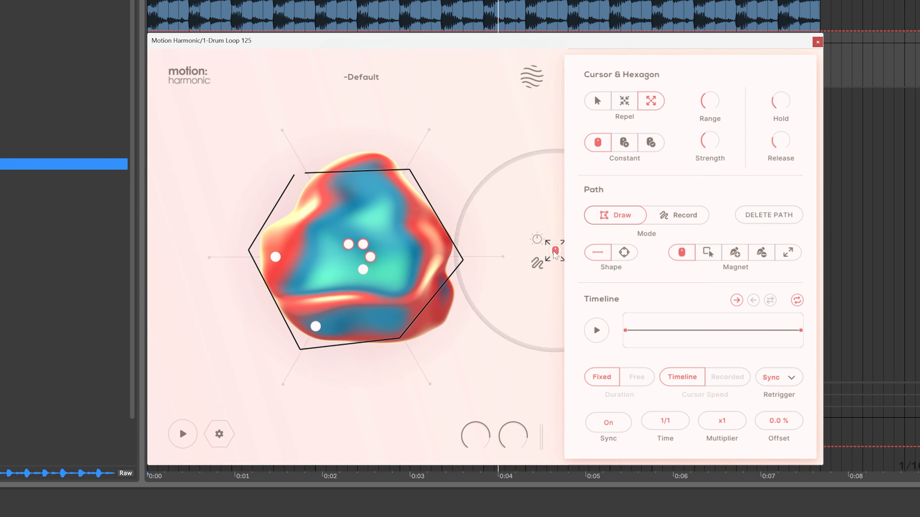
left_click(596, 333)
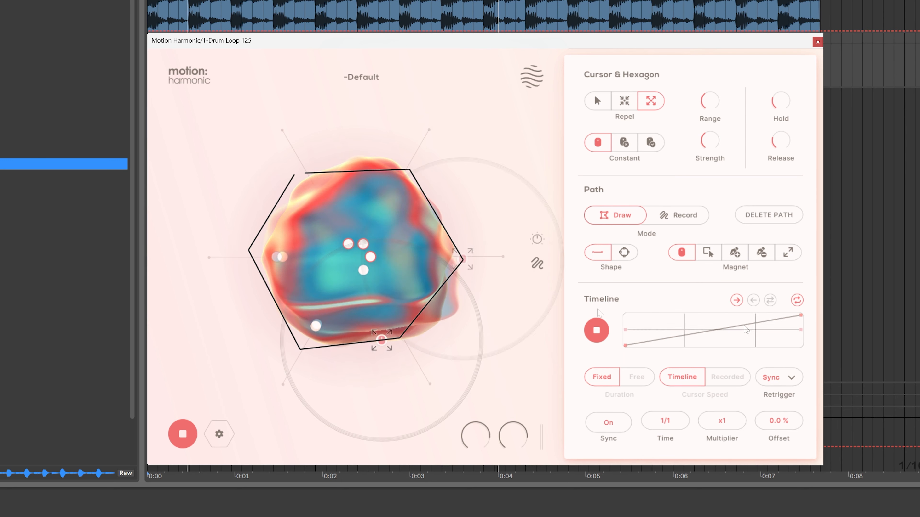
Step: Draw a curved circular path over the upper-left of the hexagon using the curved shape and the Add tool
left_click(623, 253)
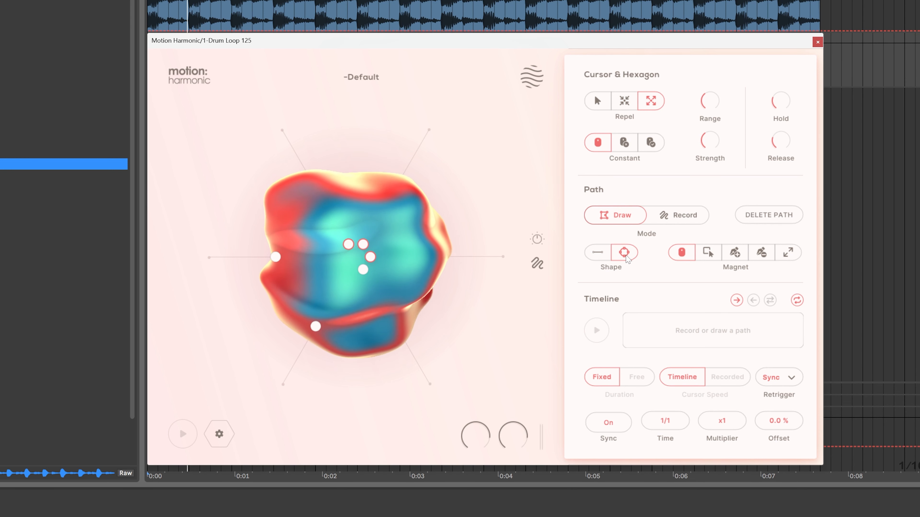
left_click(735, 252)
left_click_drag(279, 179, 355, 238)
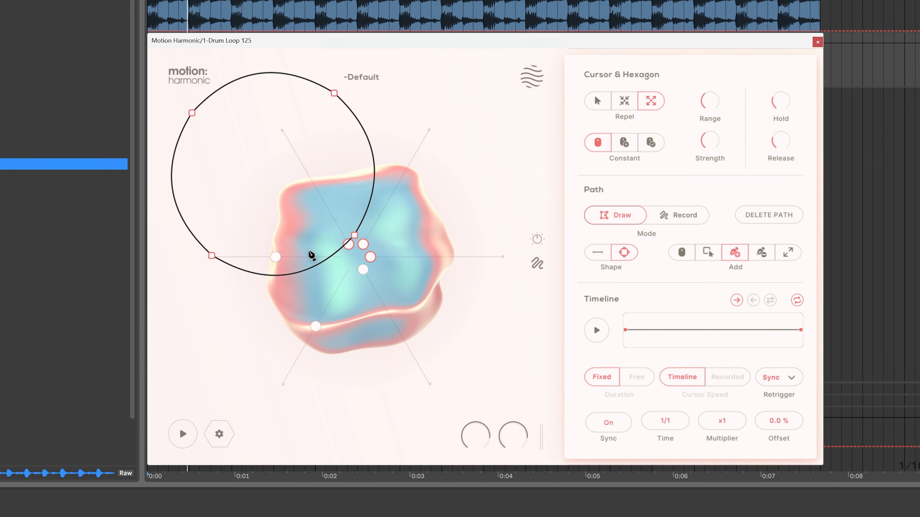
Step: Resize the circular path into a wide, flat ellipse centred on the hexagon
left_click(789, 253)
left_click_drag(335, 210, 403, 277)
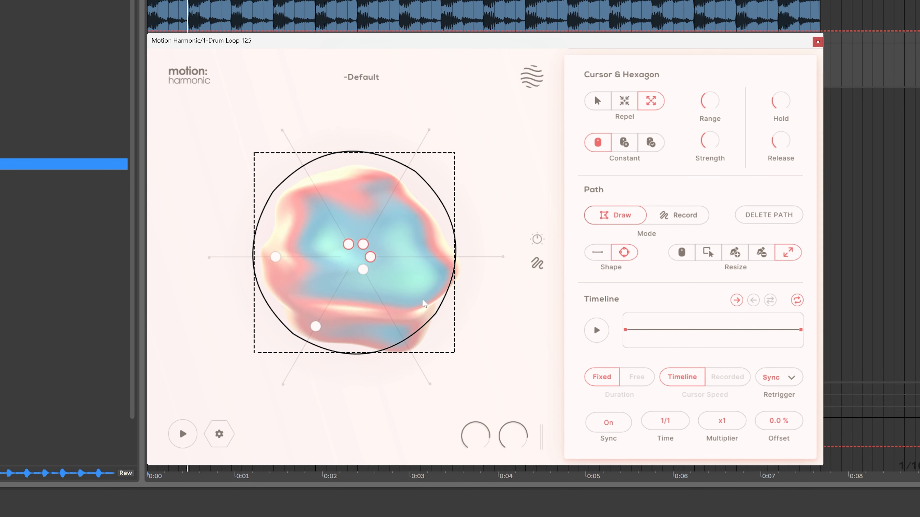
left_click_drag(453, 352, 497, 299)
left_click_drag(422, 220, 416, 242)
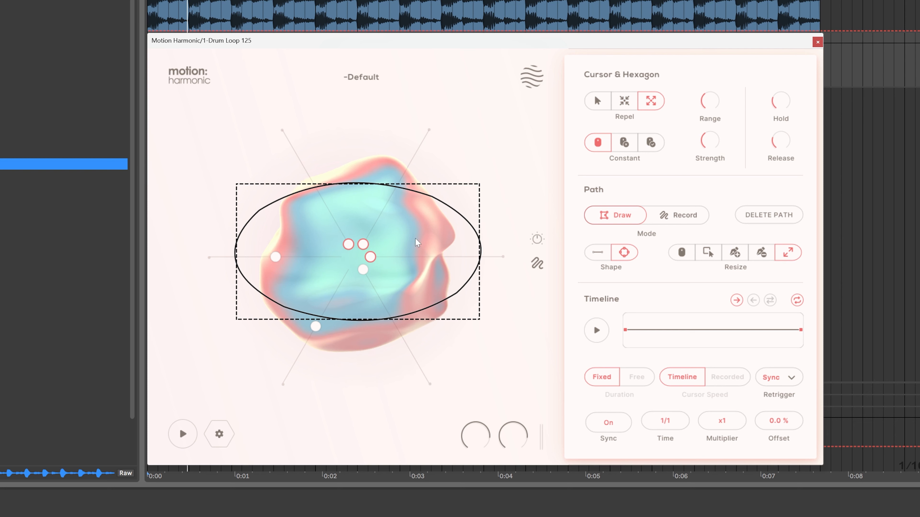
Step: Delete the ellipse path, record a freehand cursor path looping around the hexagon, and play it
left_click(766, 217)
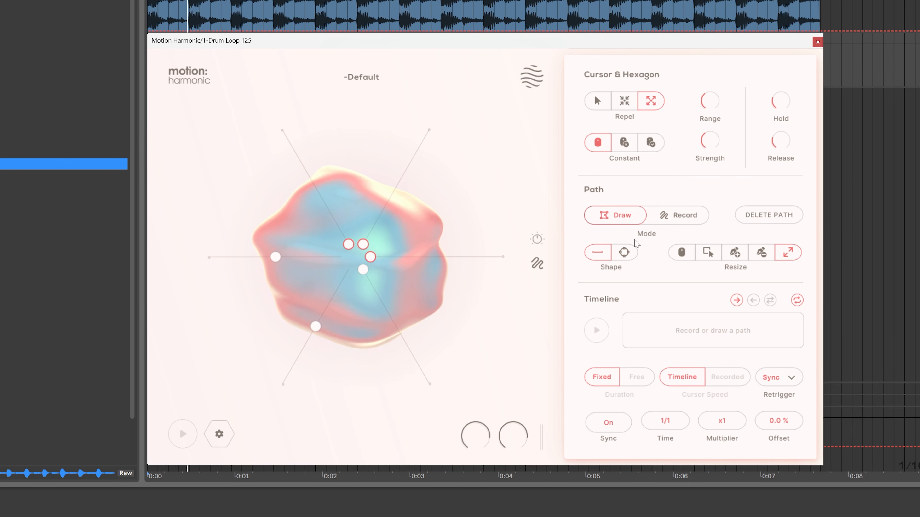
left_click(677, 214)
left_click(596, 257)
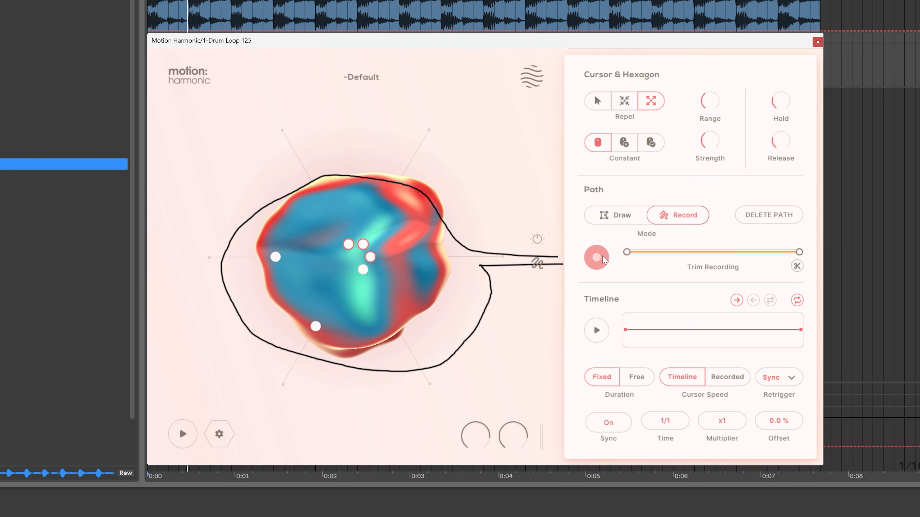
left_click(597, 257)
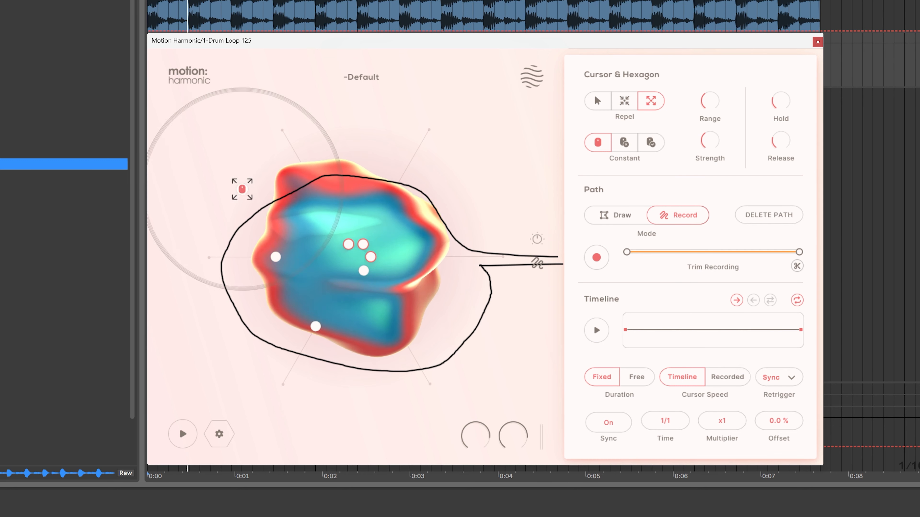
left_click(592, 330)
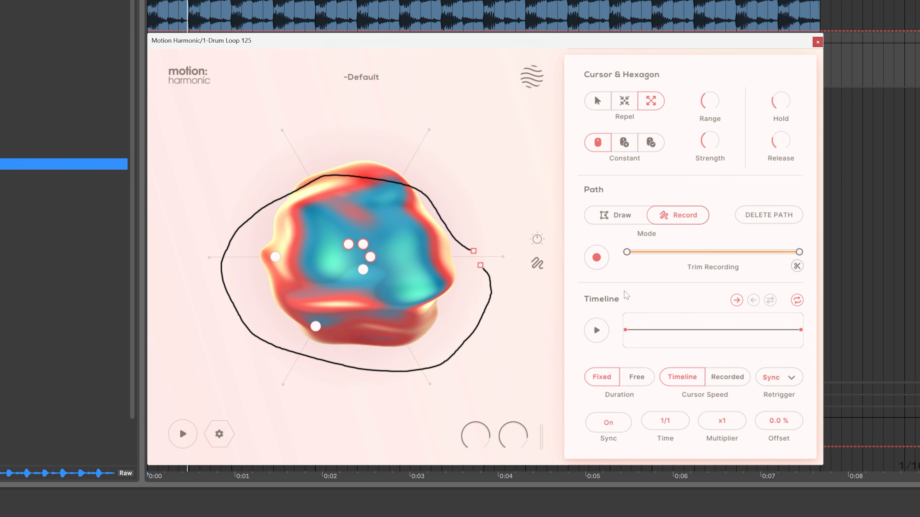
Step: Set the cursor mode to Attract and delete the recorded path
left_click(624, 101)
left_click(769, 215)
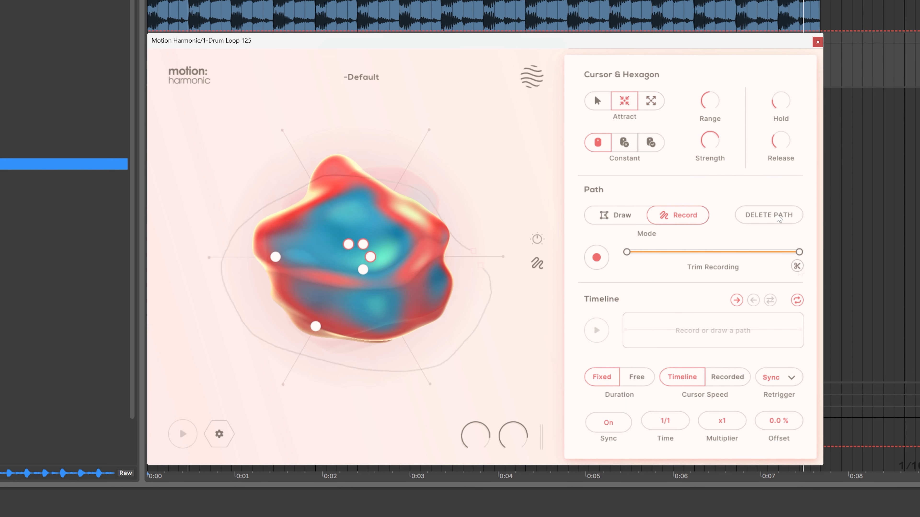
Step: Load the SP 1 Bar Bounce preset from the Simple Paths category and close the preset browser
left_click(350, 87)
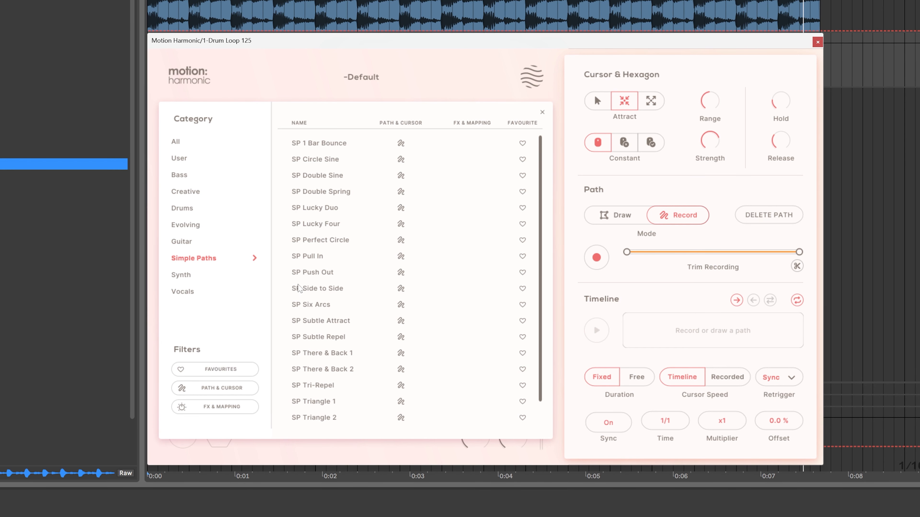
left_click(322, 147)
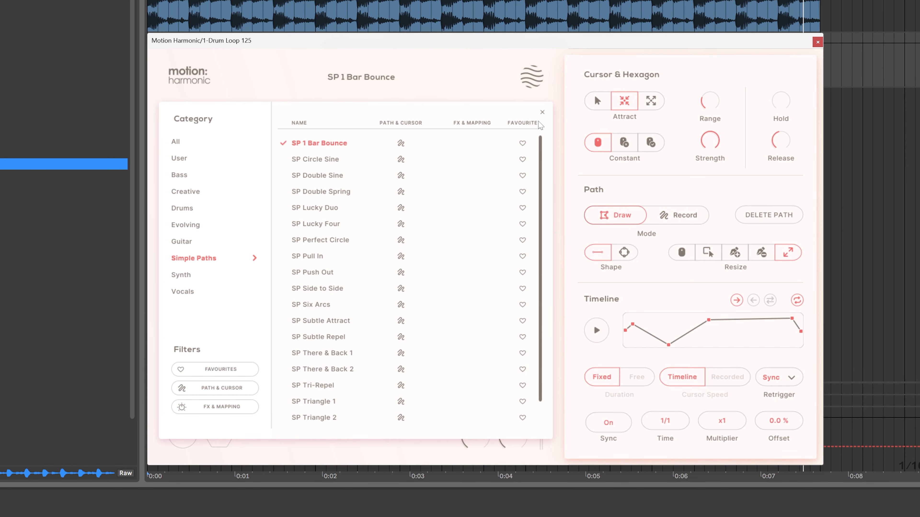
left_click(542, 113)
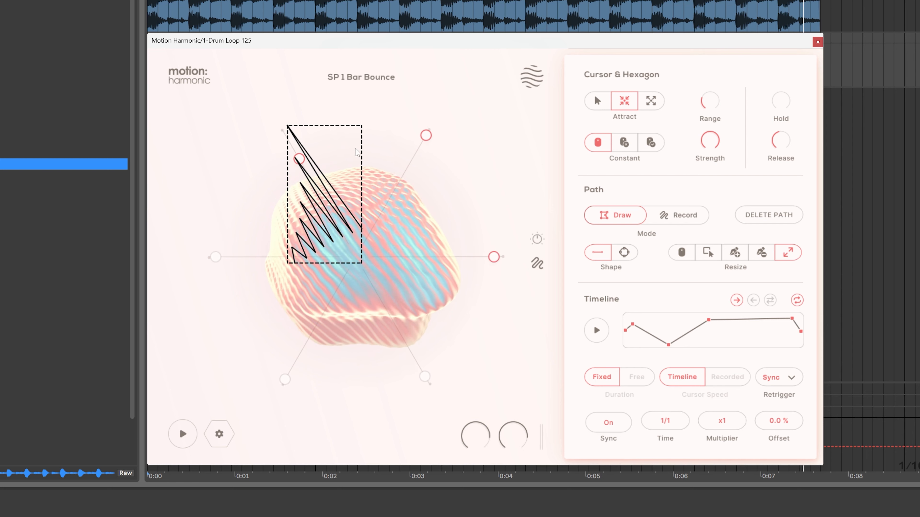
Step: Check the Bitcrush and Distortion parameters, return to the path settings, and start playback of the bounce path
left_click(537, 241)
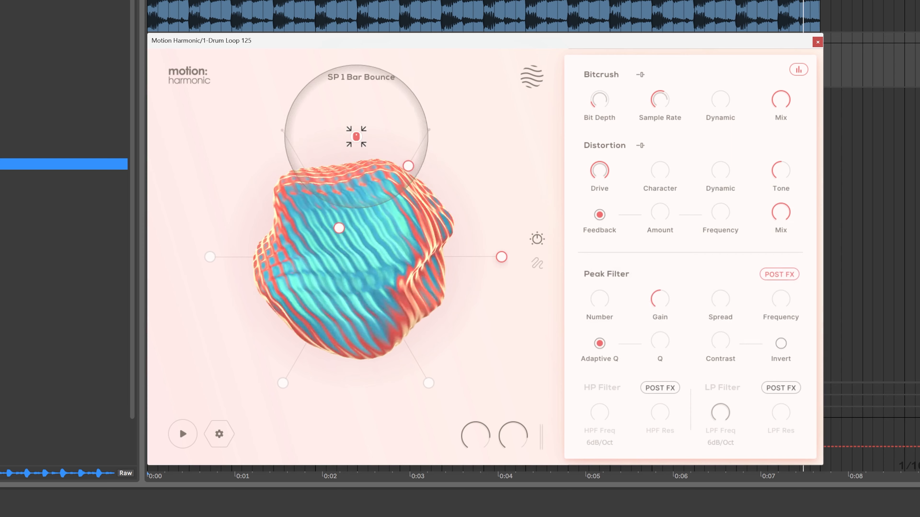
mouse_move(665, 189)
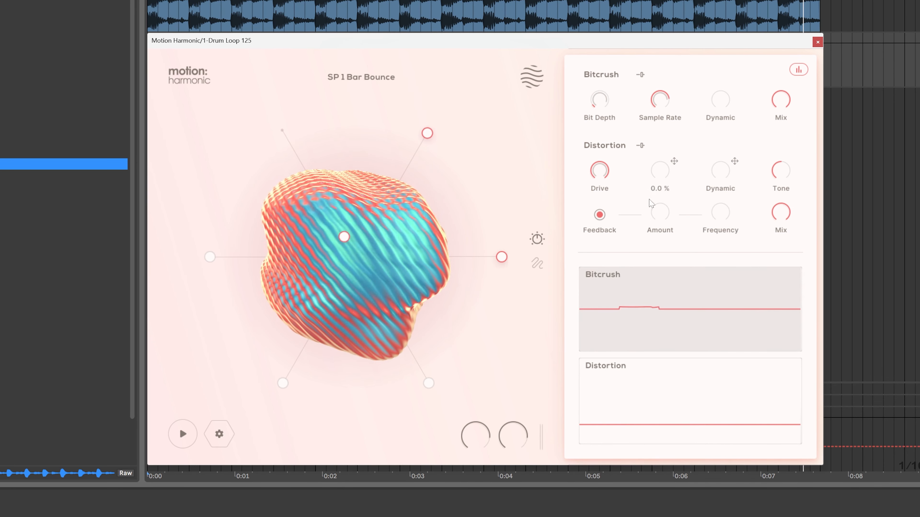
left_click(537, 264)
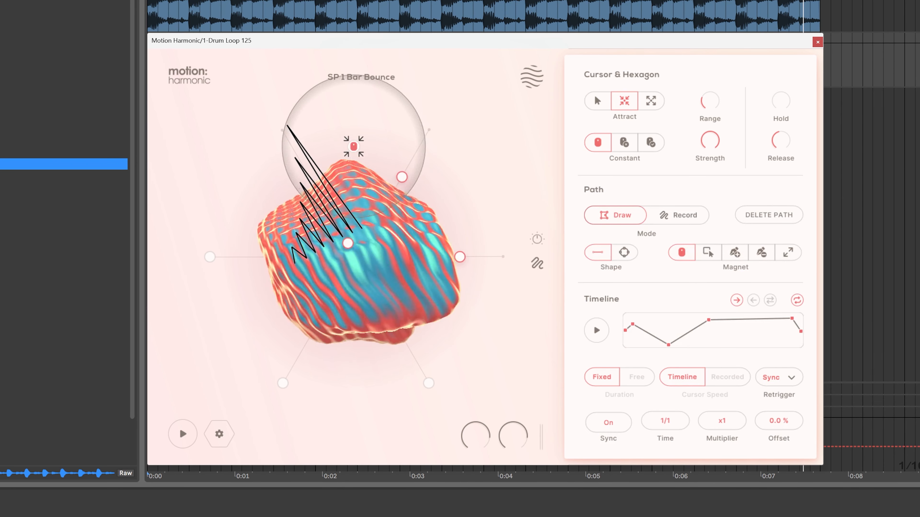
left_click(596, 330)
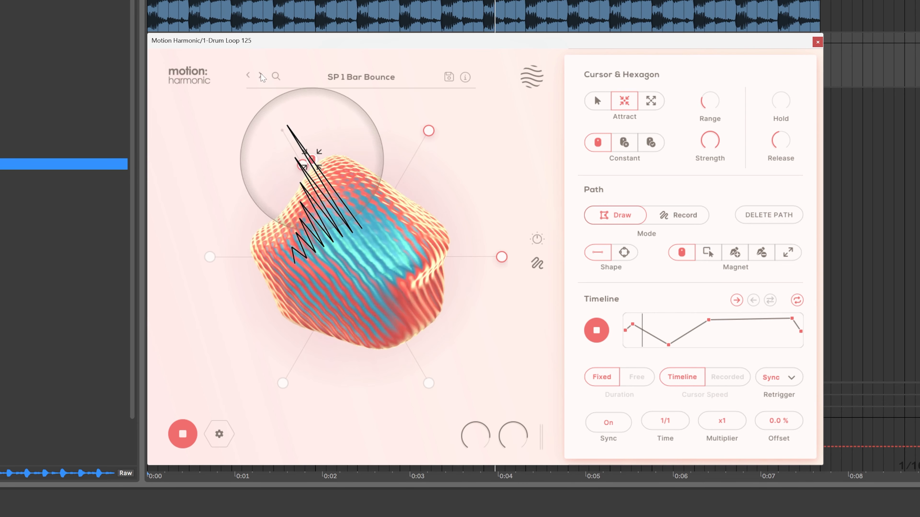
Step: Advance through the presets to SP Double Spring and inspect its effect controls and path settings
left_click(261, 75)
left_click(262, 75)
left_click(261, 75)
left_click(537, 240)
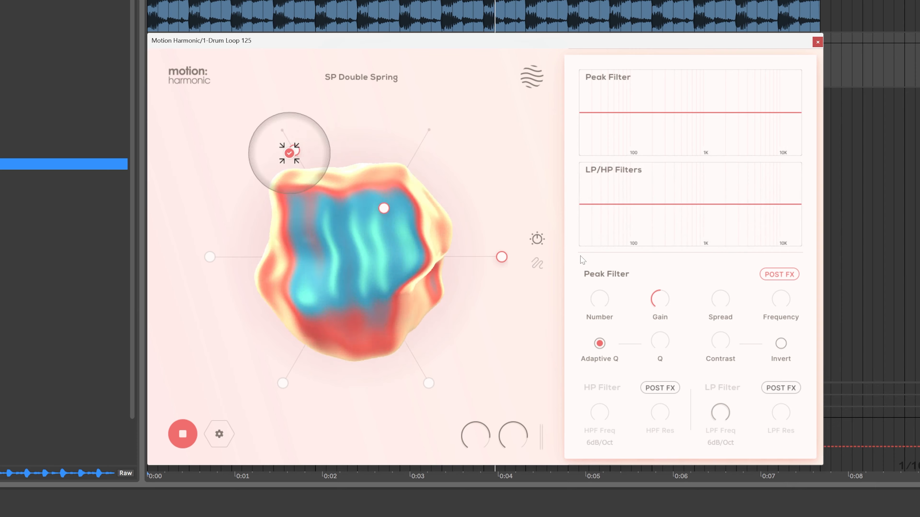
left_click(537, 263)
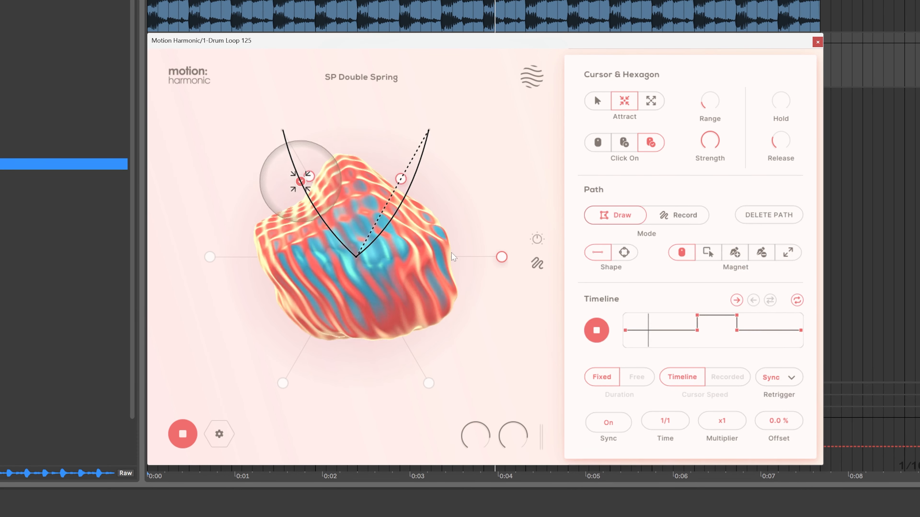
Step: Preview the SP Lucky Duo preset and return to SP Double Spring
left_click(260, 76)
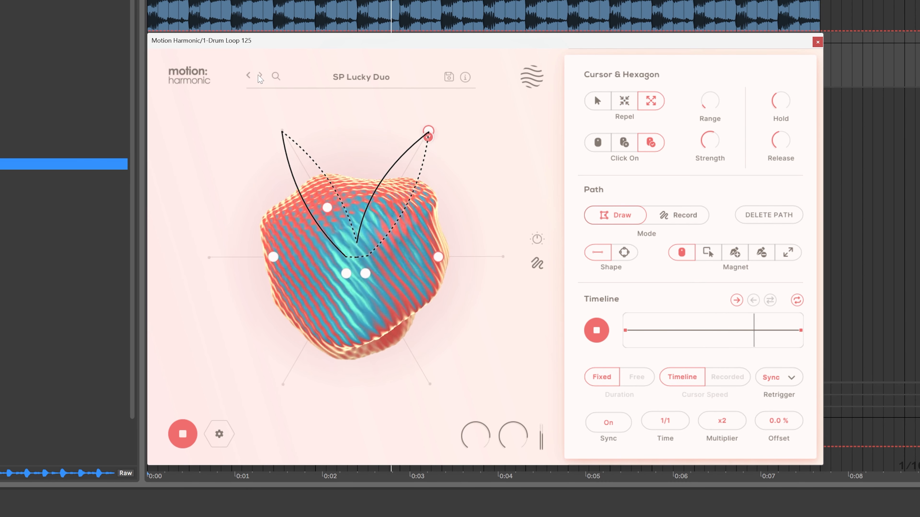
left_click(260, 76)
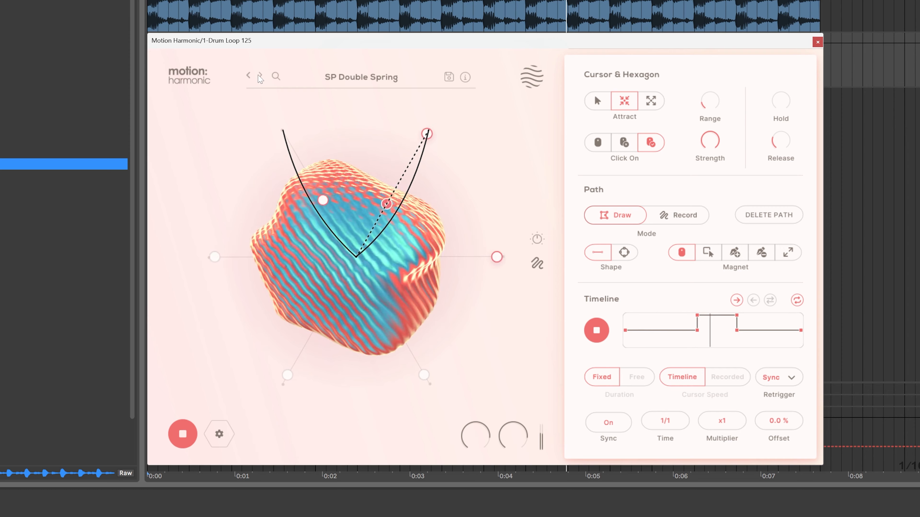